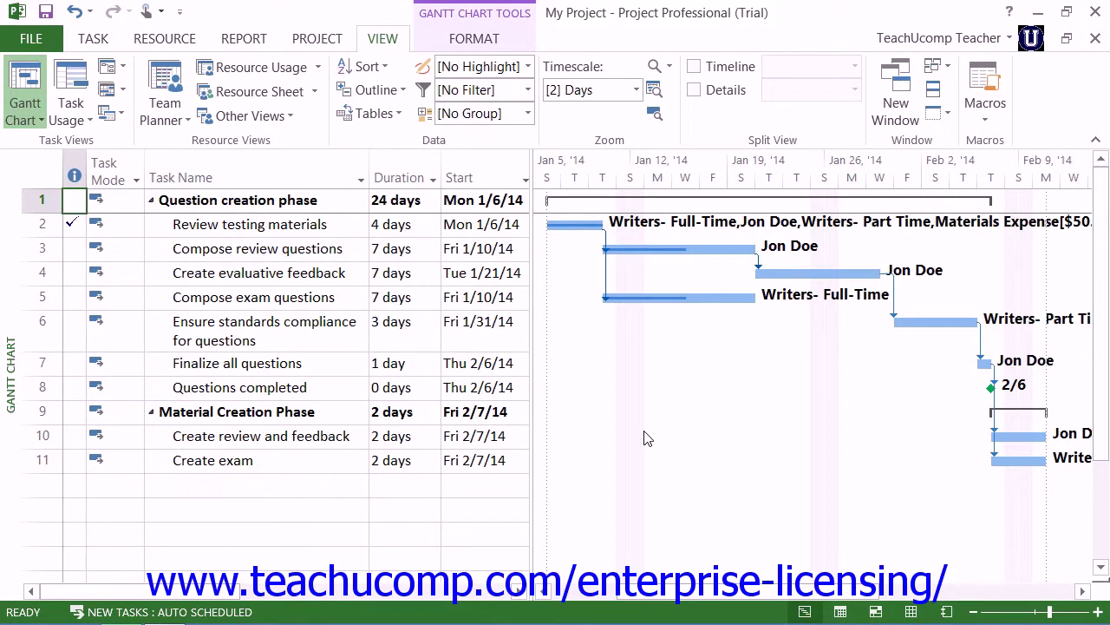
Step: Switch to the Gantt Chart view to show My Project's eleven tasks and timeline bars
click(28, 84)
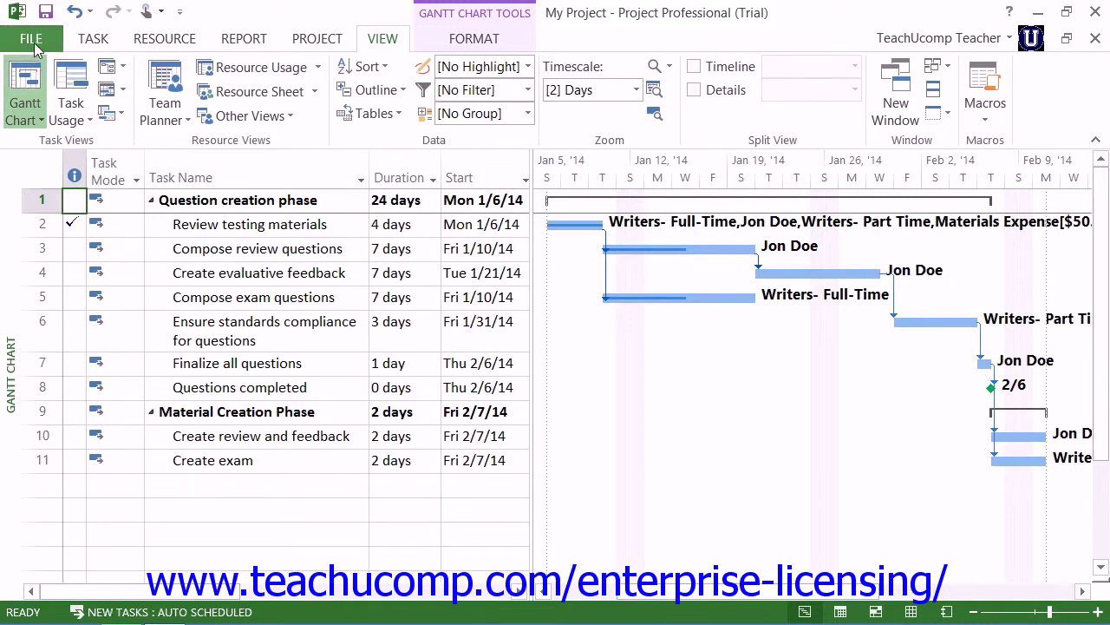
Step: Go to File > Print to preview the one-page landscape Gantt Chart
click(33, 44)
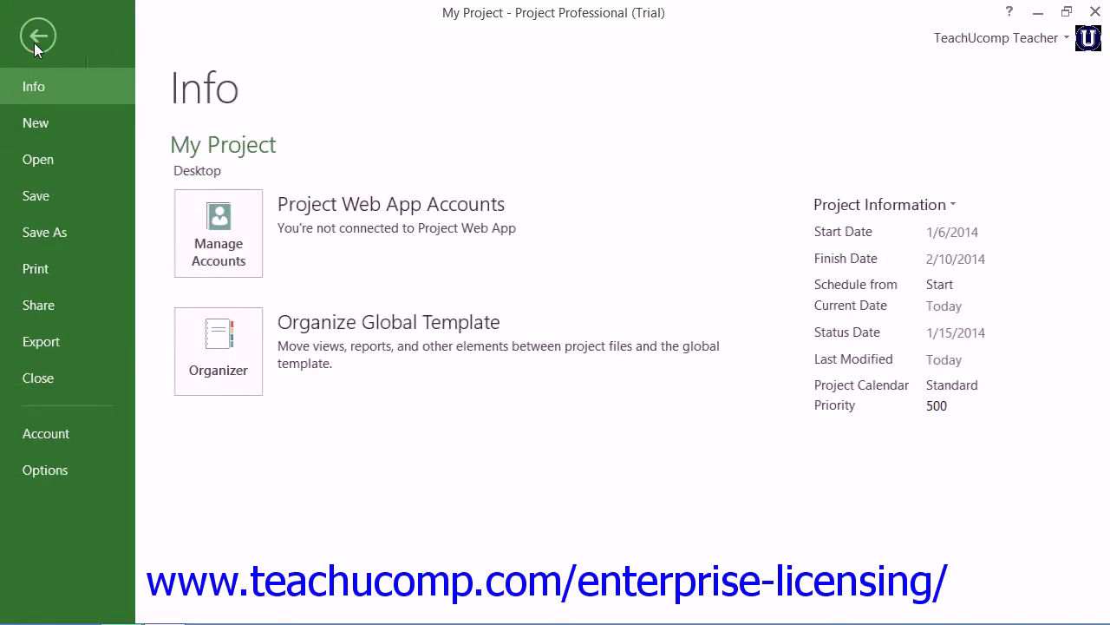
click(26, 271)
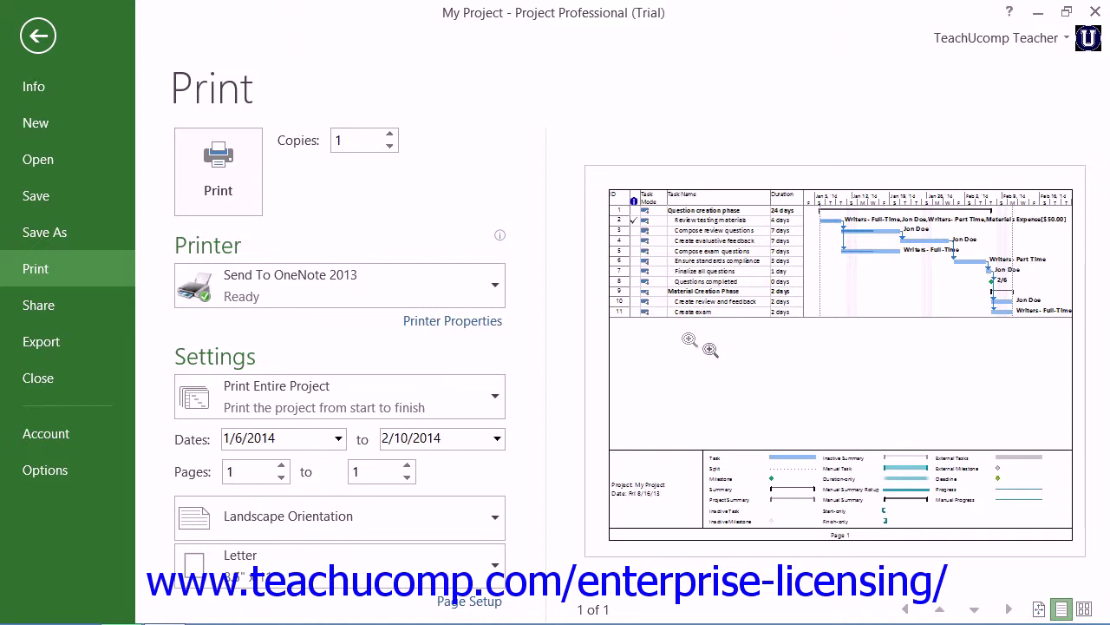
mouse_move(466, 300)
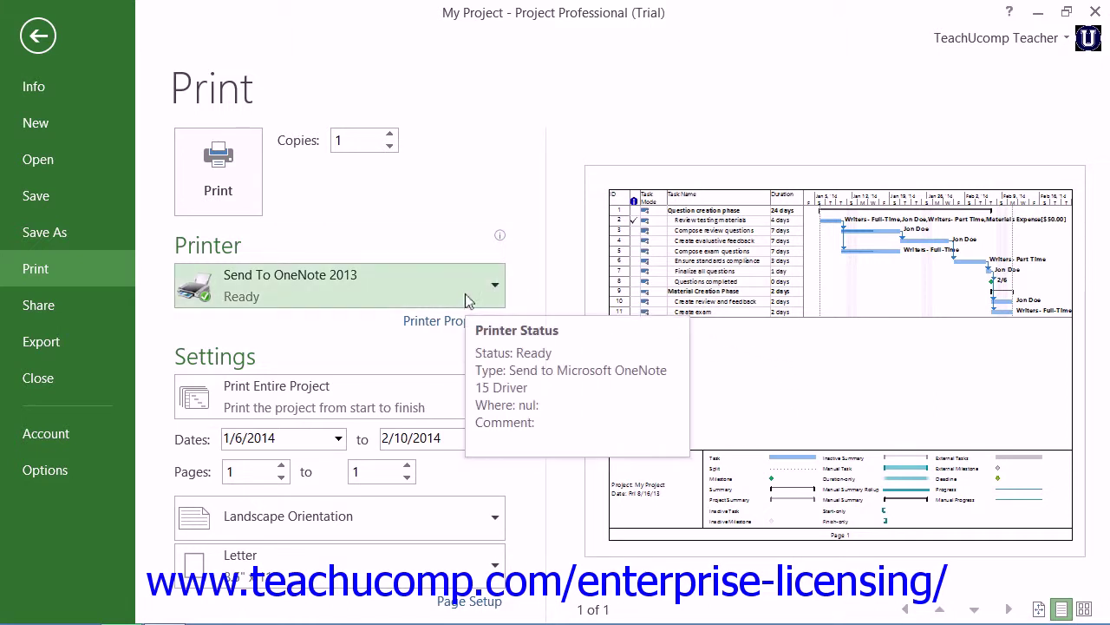
click(247, 356)
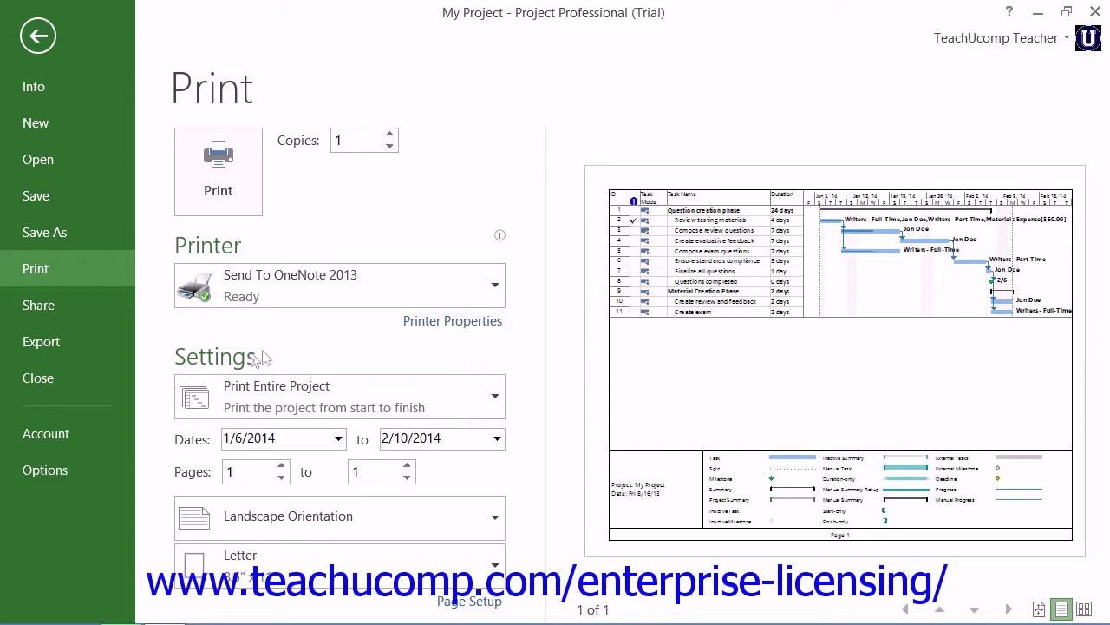
click(486, 401)
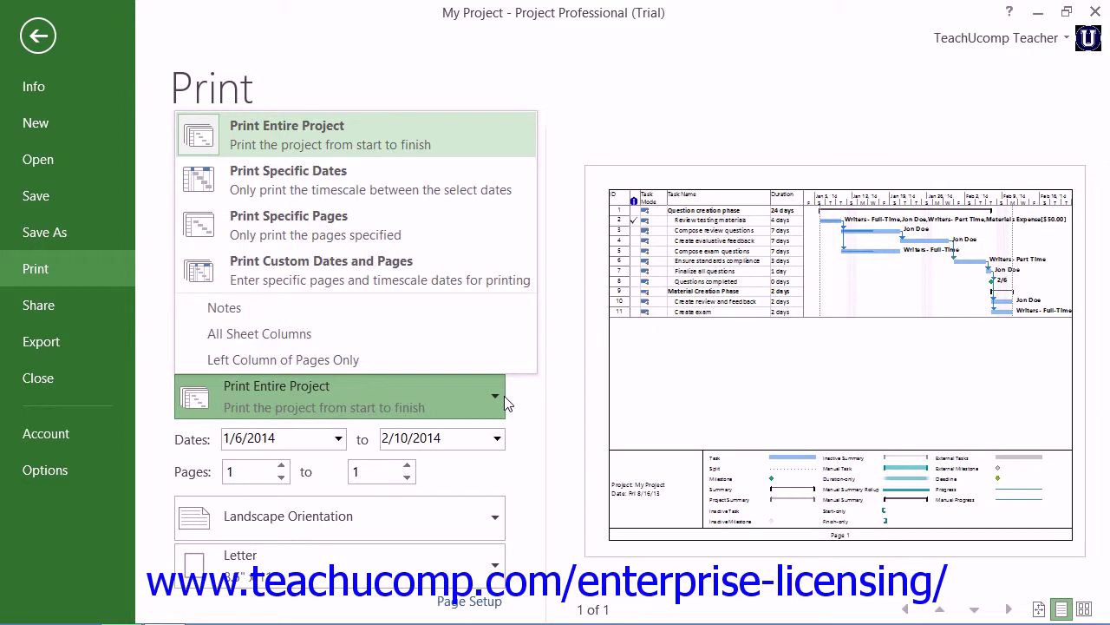
click(520, 447)
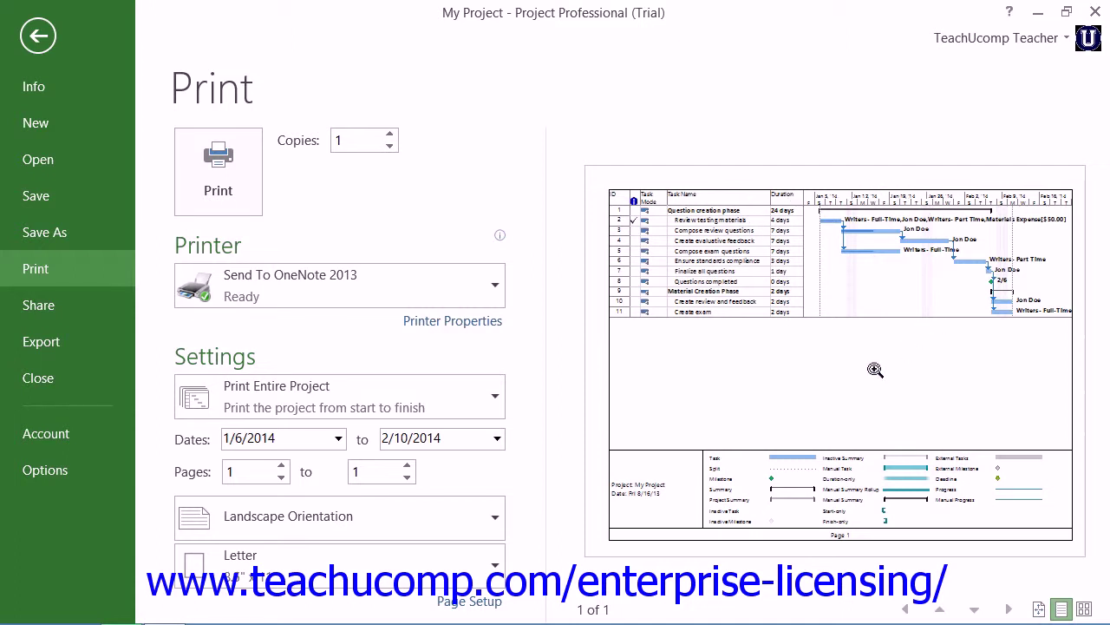
click(1039, 609)
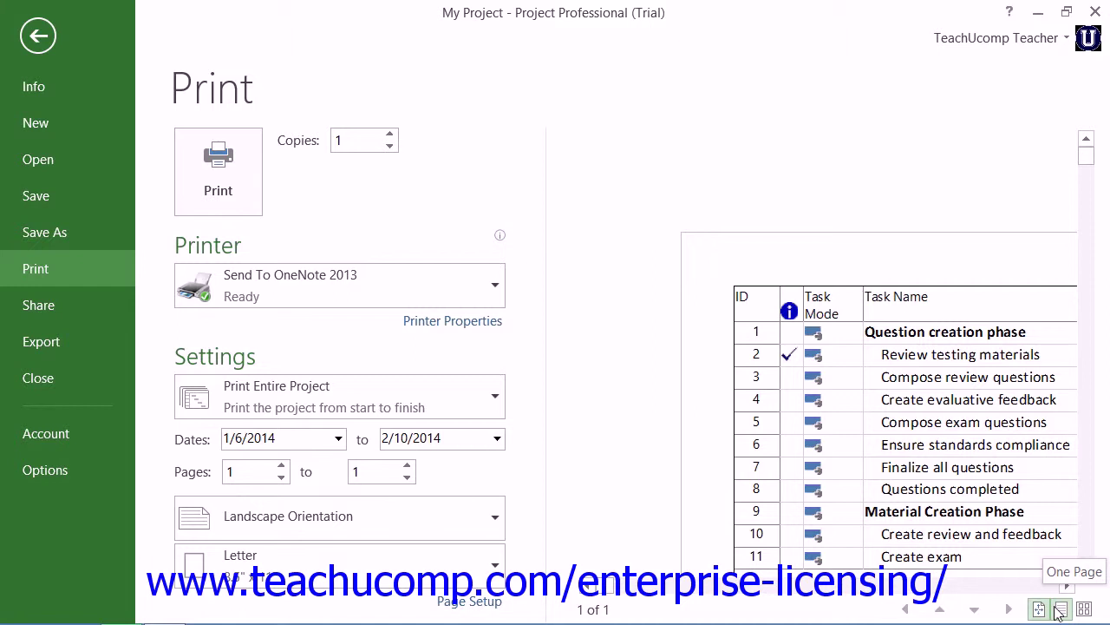
click(1059, 609)
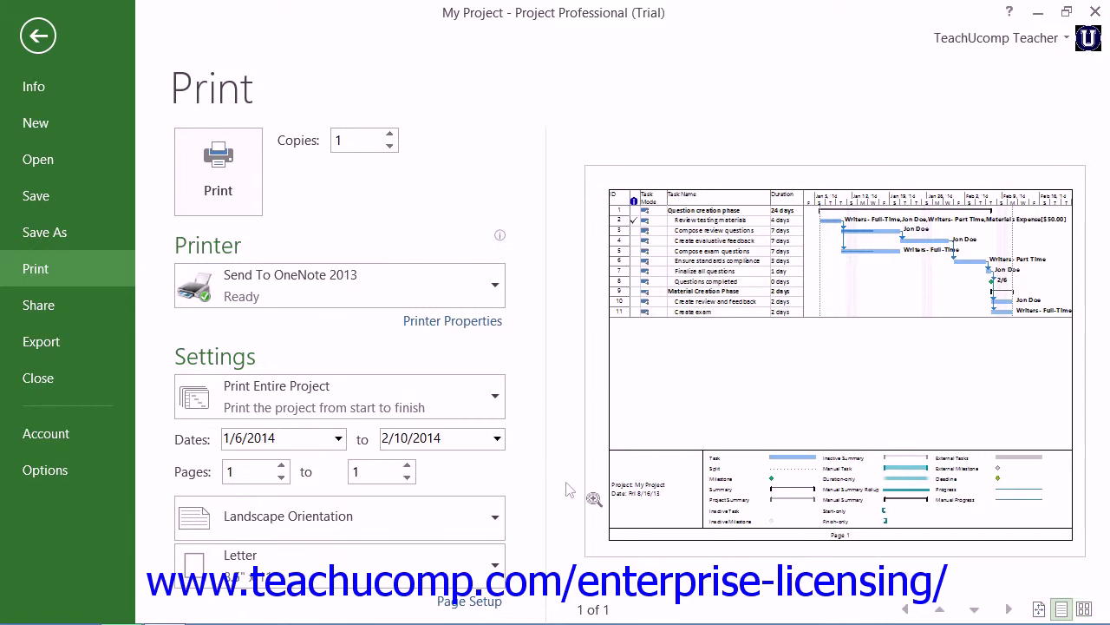
Step: Open Page Setup and keep the Page tab scaling at Adjust to 100% normal size, not Fit to
click(464, 602)
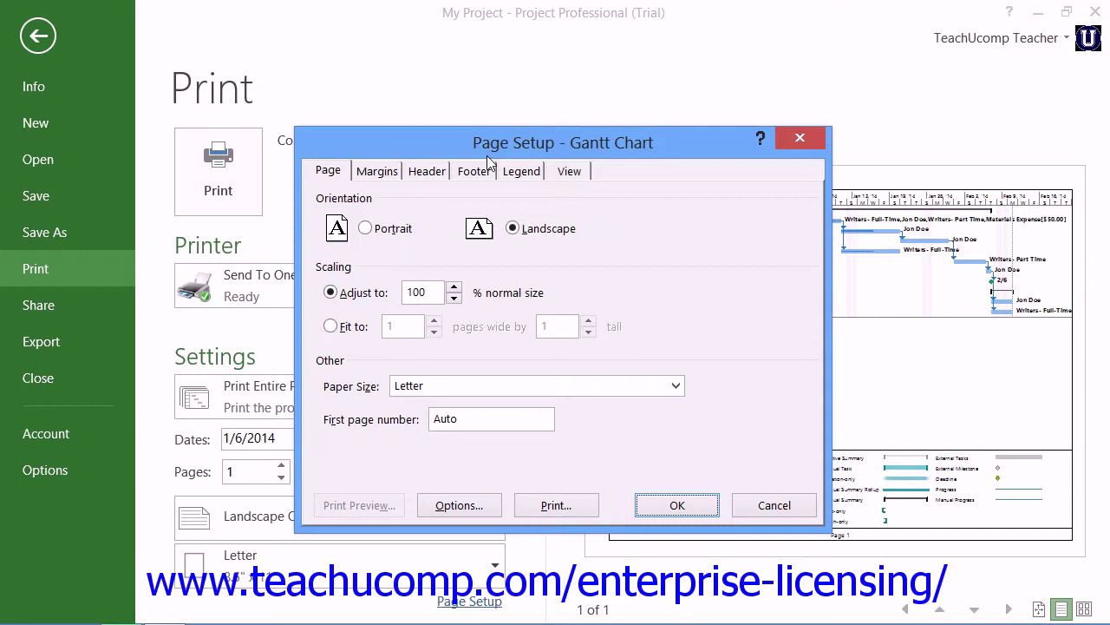
click(330, 172)
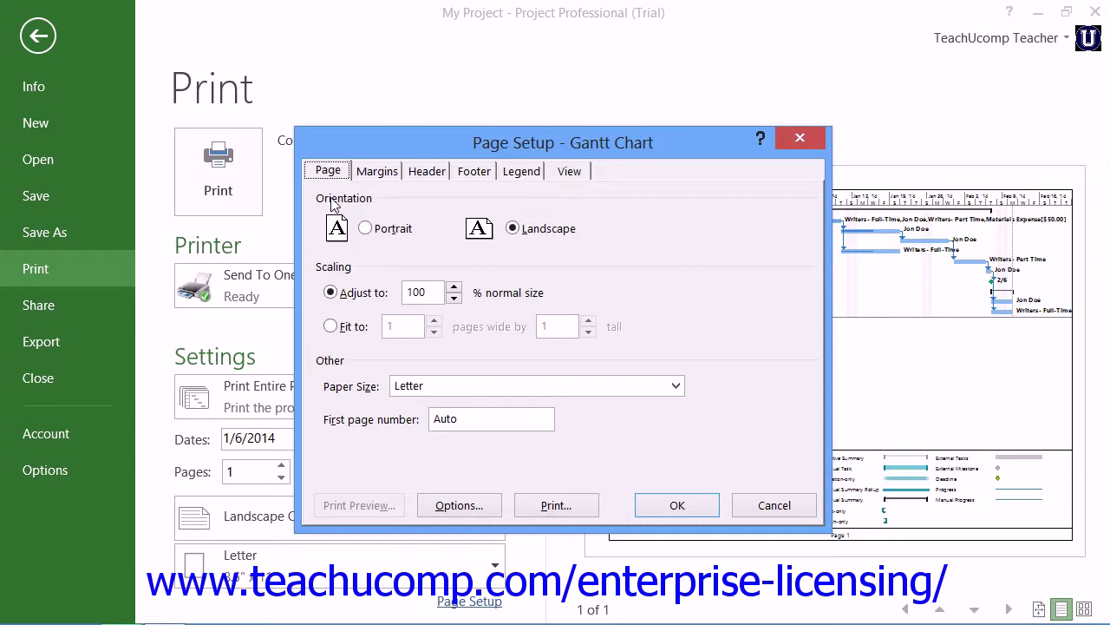
click(331, 292)
click(424, 292)
click(347, 327)
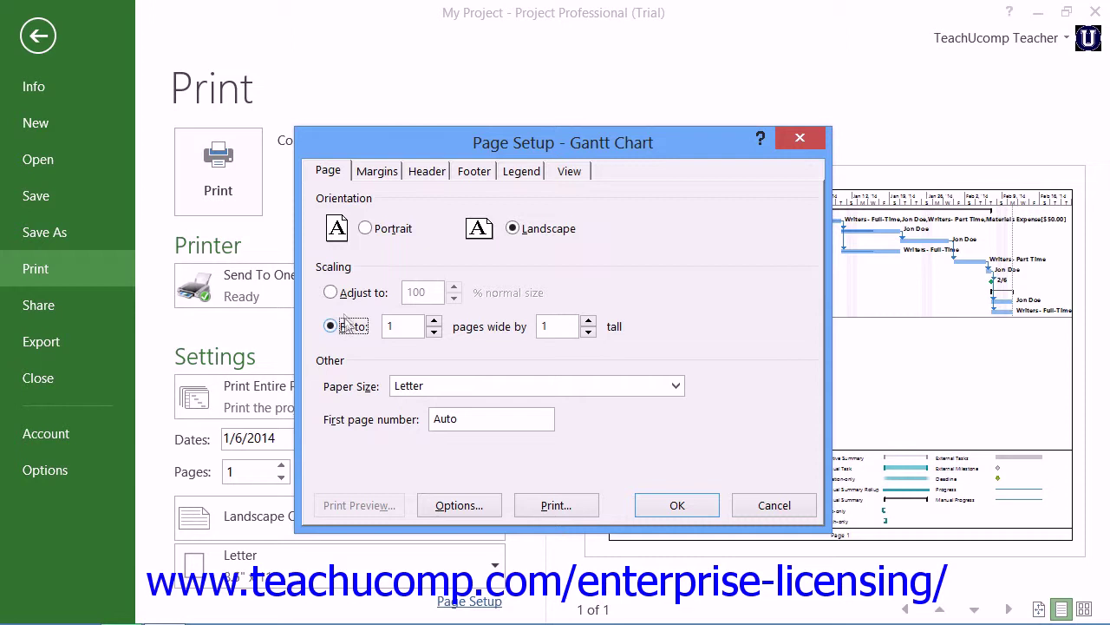
click(344, 293)
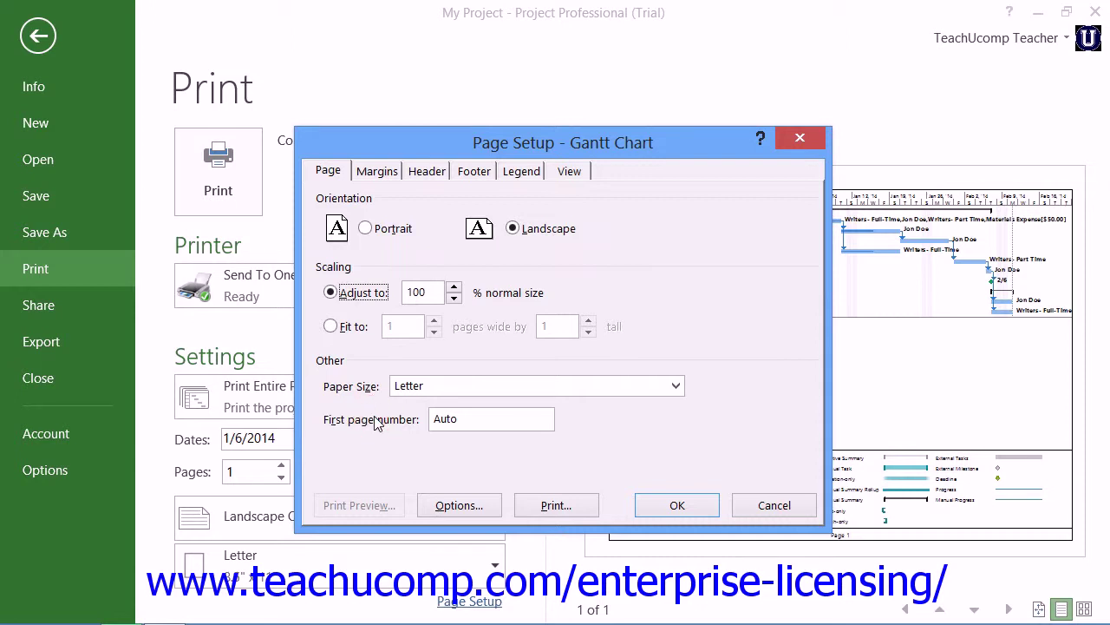
Step: Keep the 0.5-inch margins with borders on every page, then show the Header settings
click(377, 171)
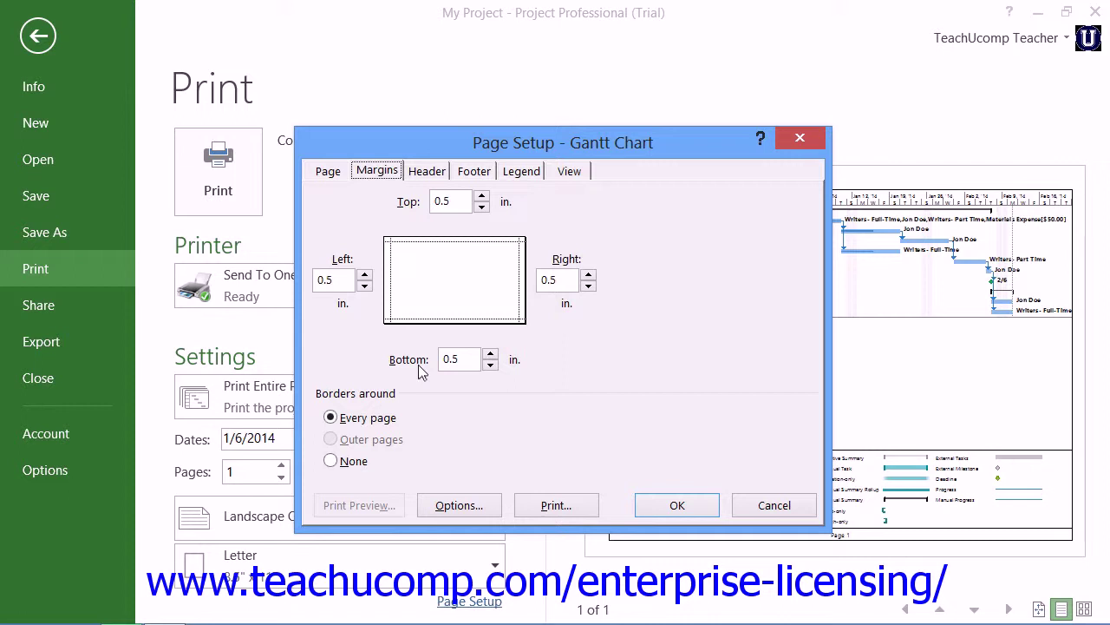
click(368, 417)
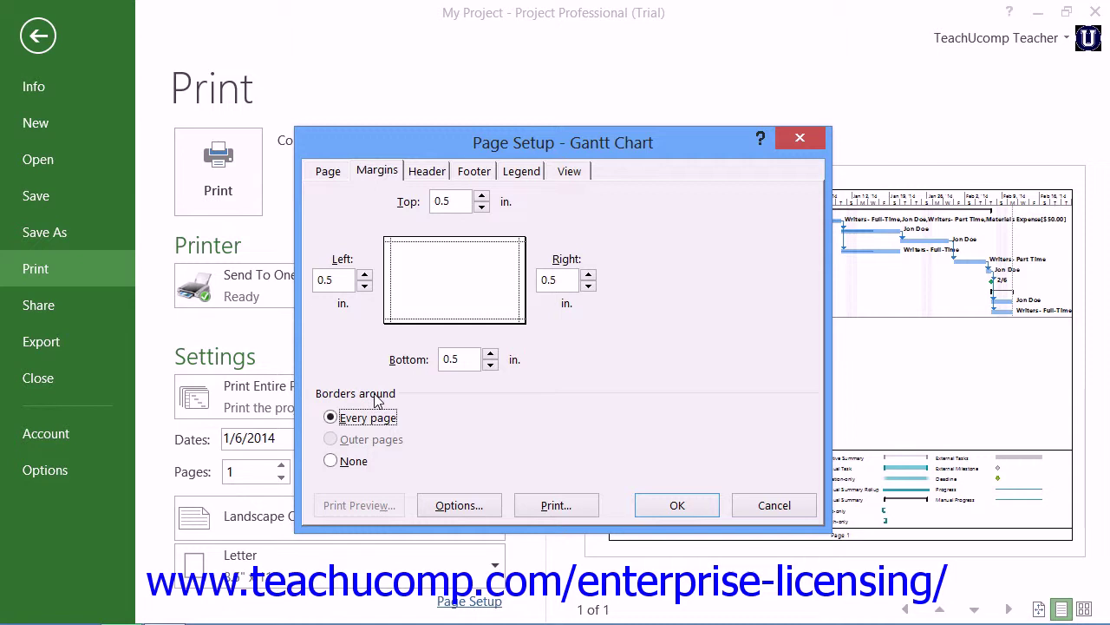
click(438, 173)
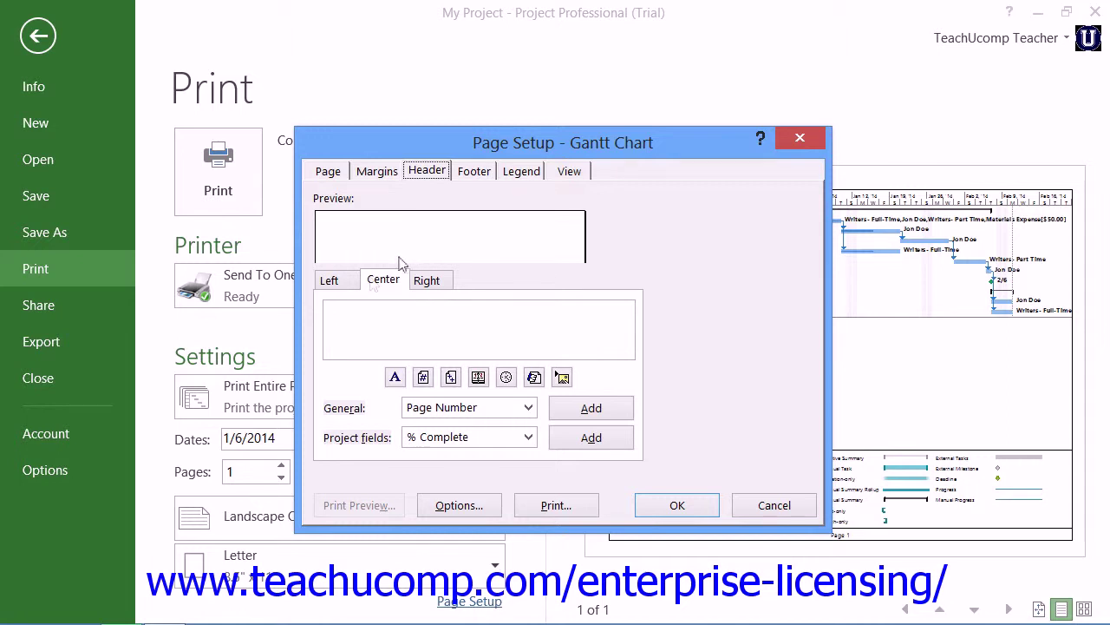
Step: Check the Left and Right header sections, then place the cursor in the empty Center section
click(351, 278)
click(388, 279)
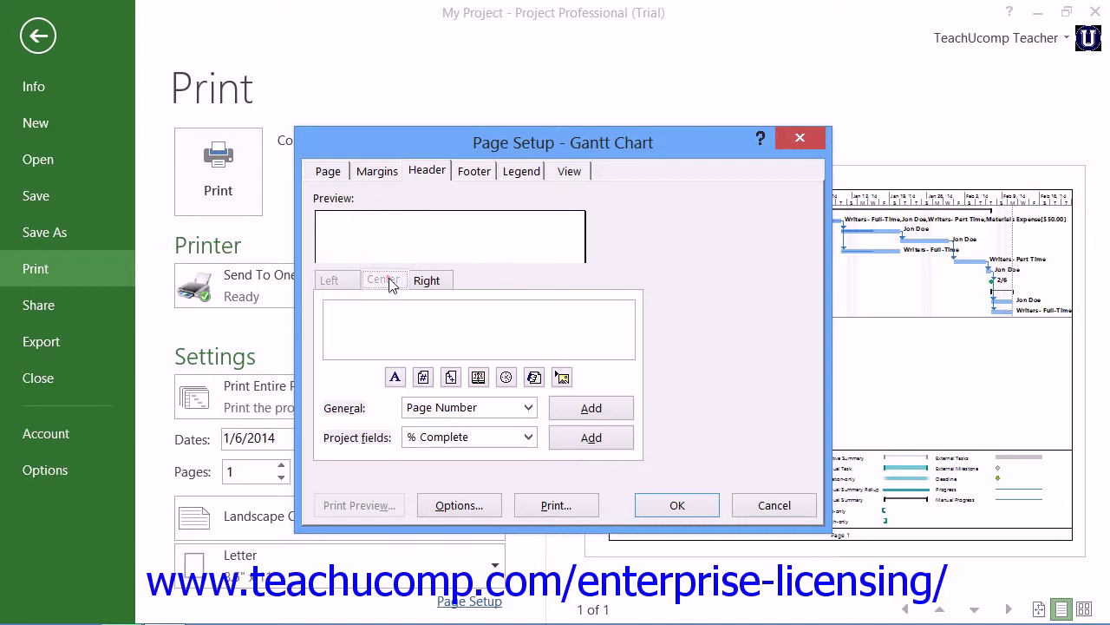
click(439, 278)
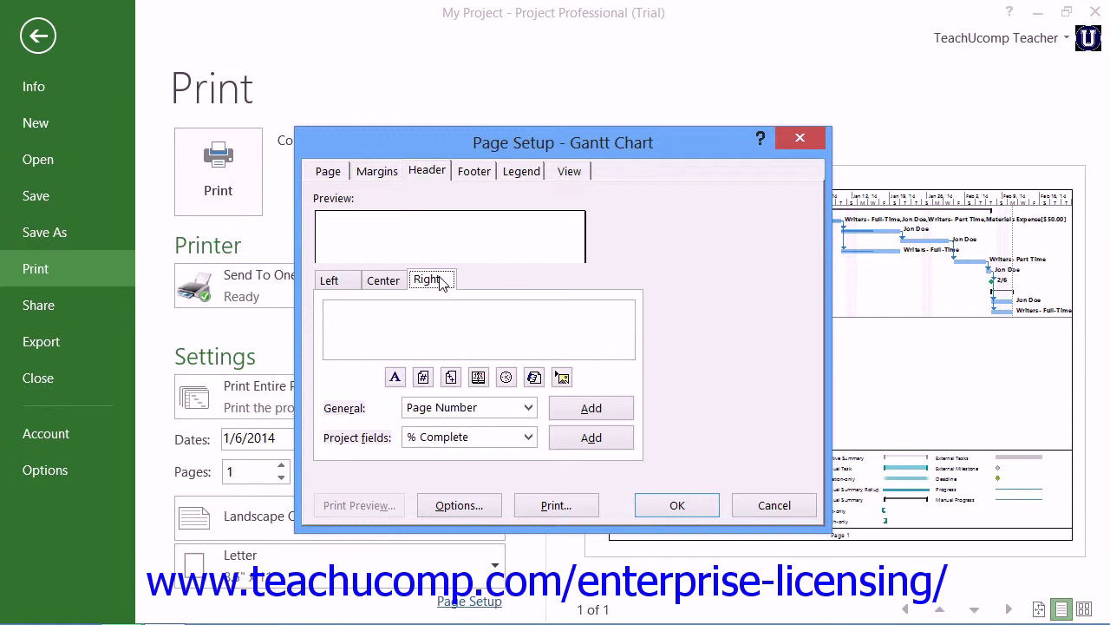
click(393, 284)
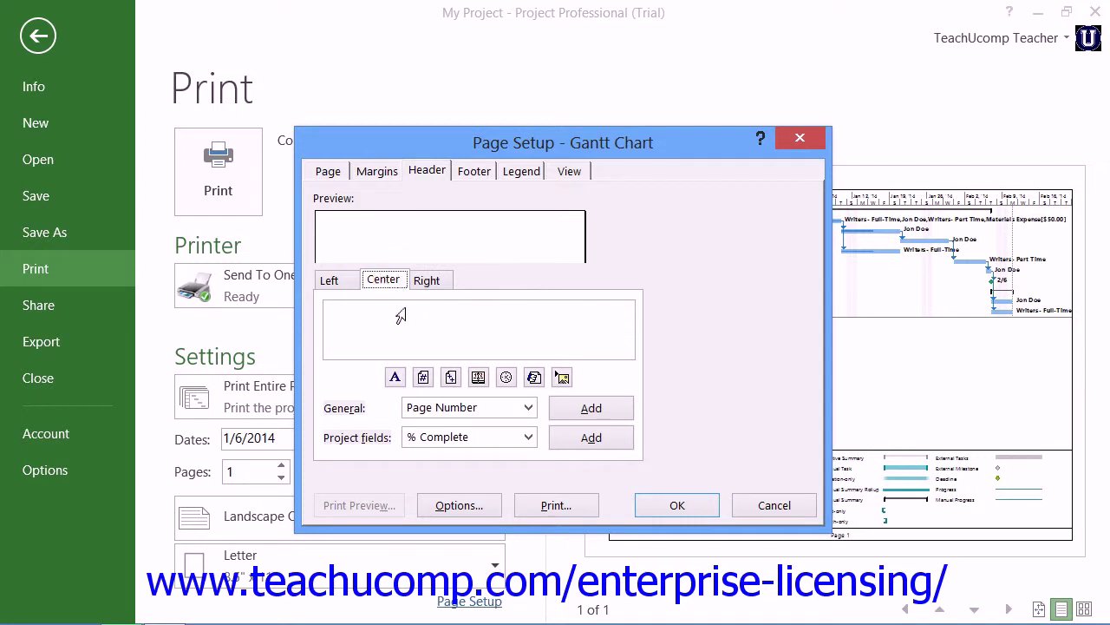
click(396, 318)
click(353, 282)
click(367, 304)
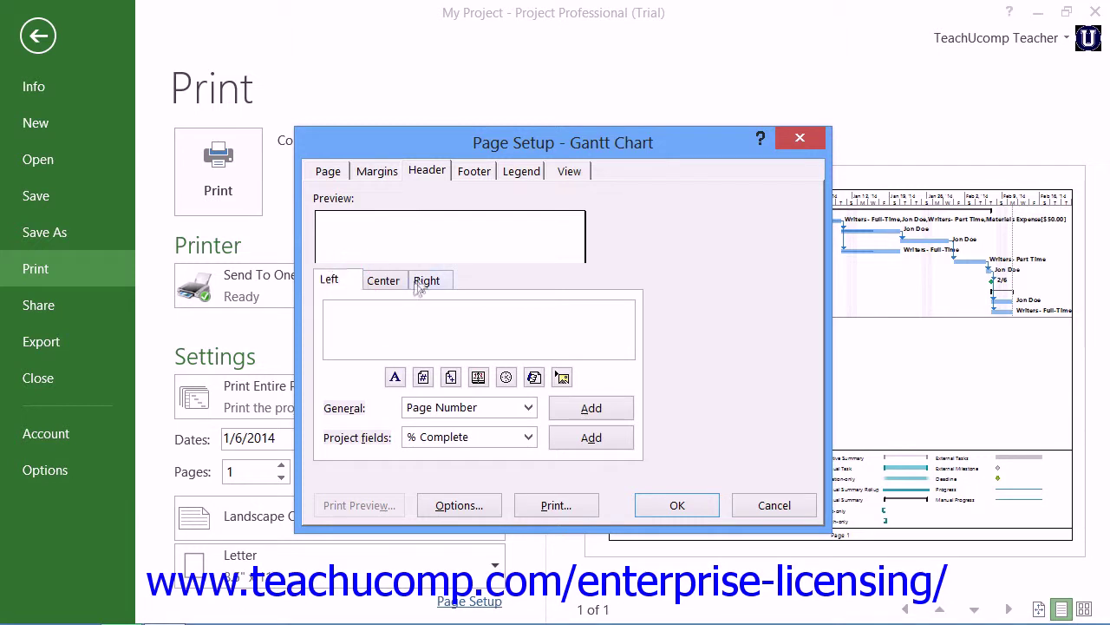
click(426, 280)
click(418, 302)
click(387, 281)
click(385, 323)
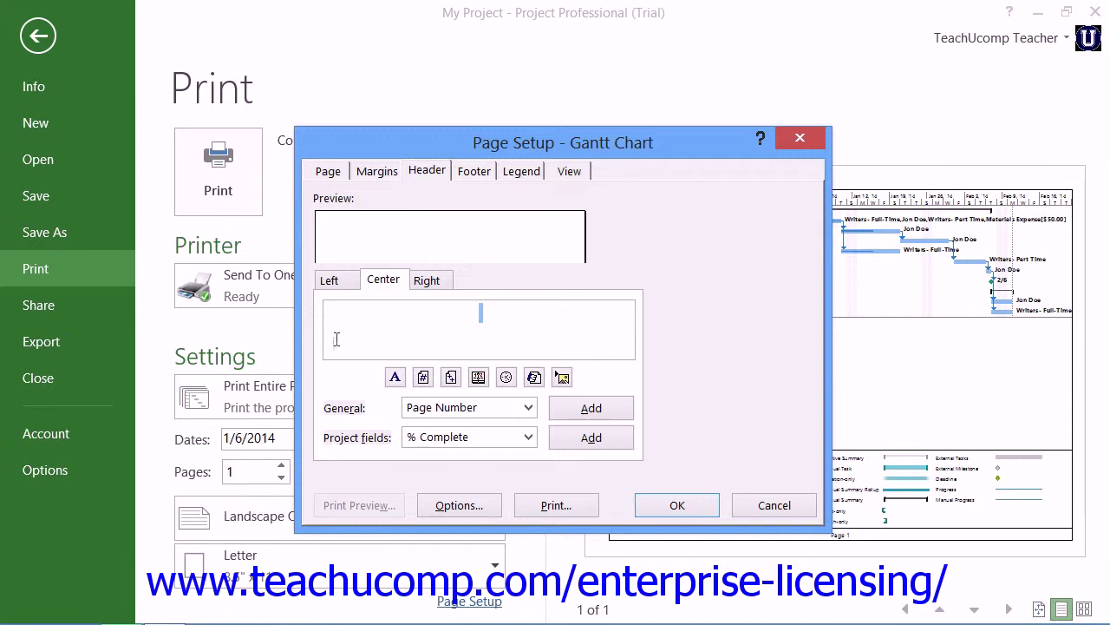
click(395, 379)
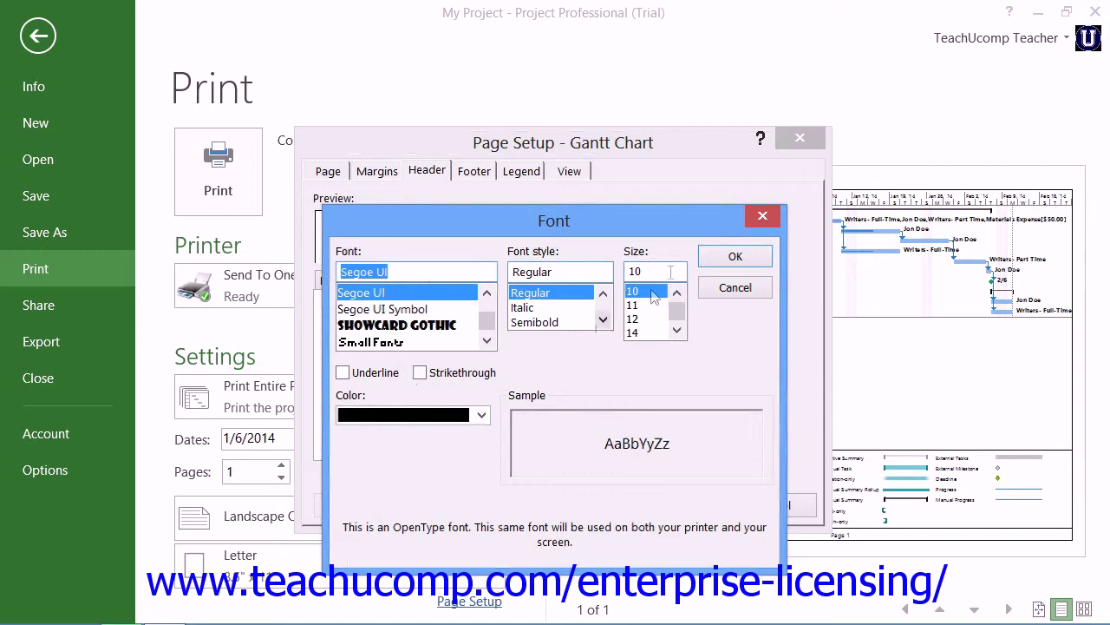
click(762, 218)
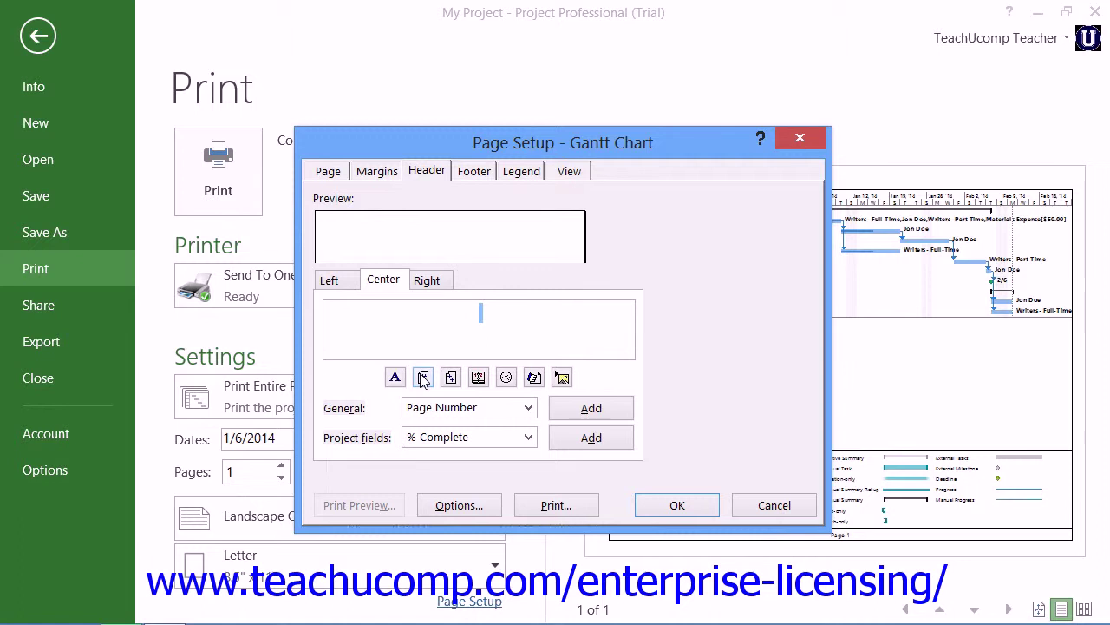
Step: Insert &[File] in the centre header so it previews My Project, and bring up Insert Picture
click(534, 377)
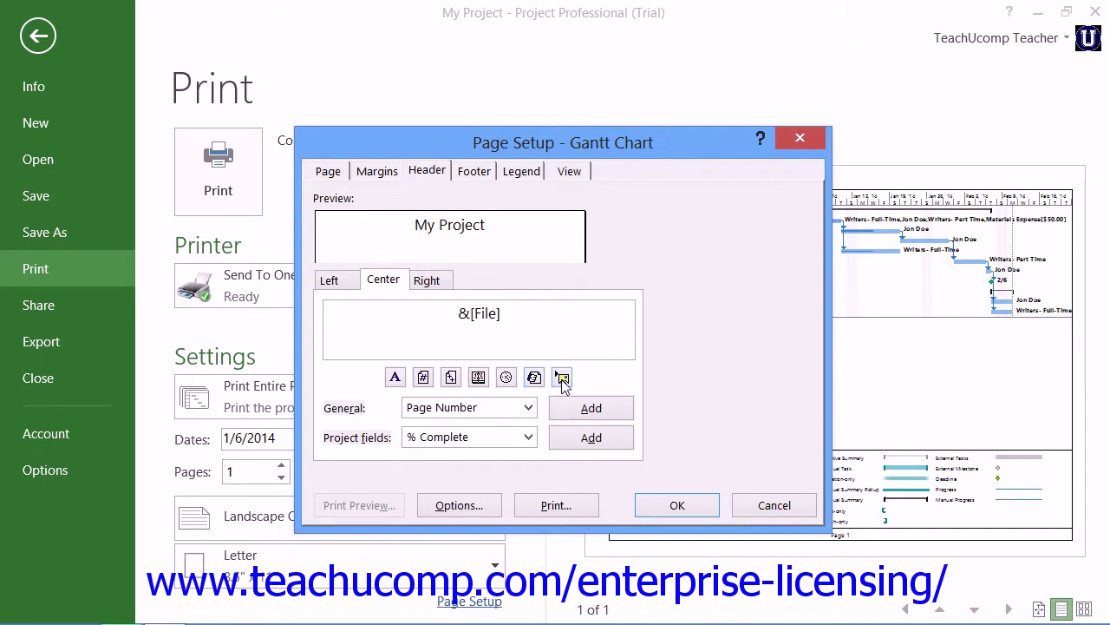
click(562, 378)
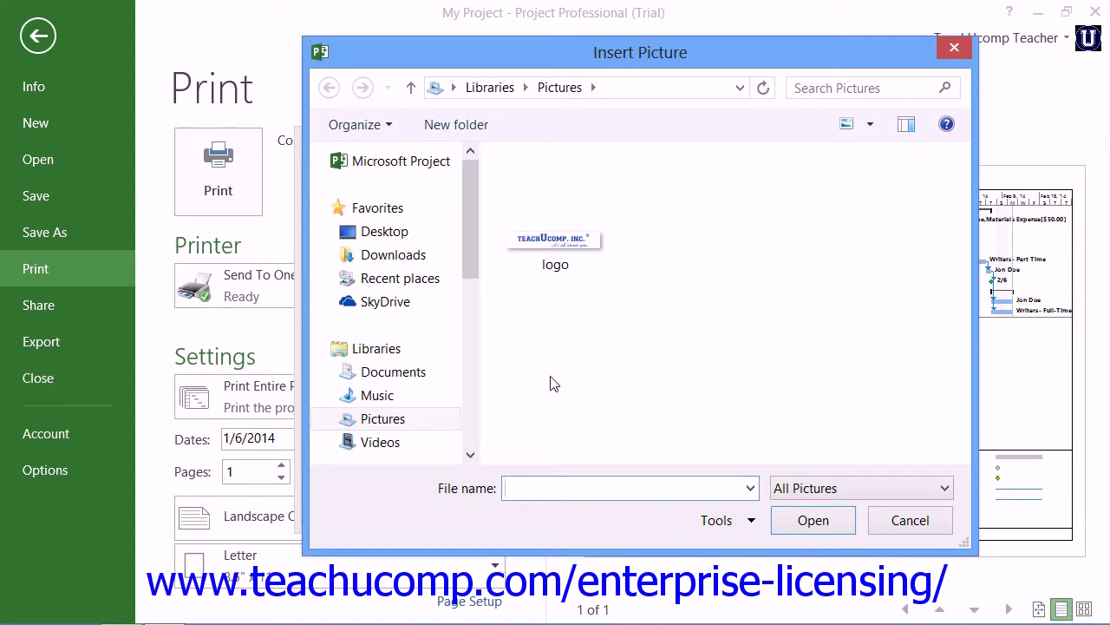
Step: Cancel the picture insertion and show the Footer tab, whose centre holds Page &[Page]
click(894, 522)
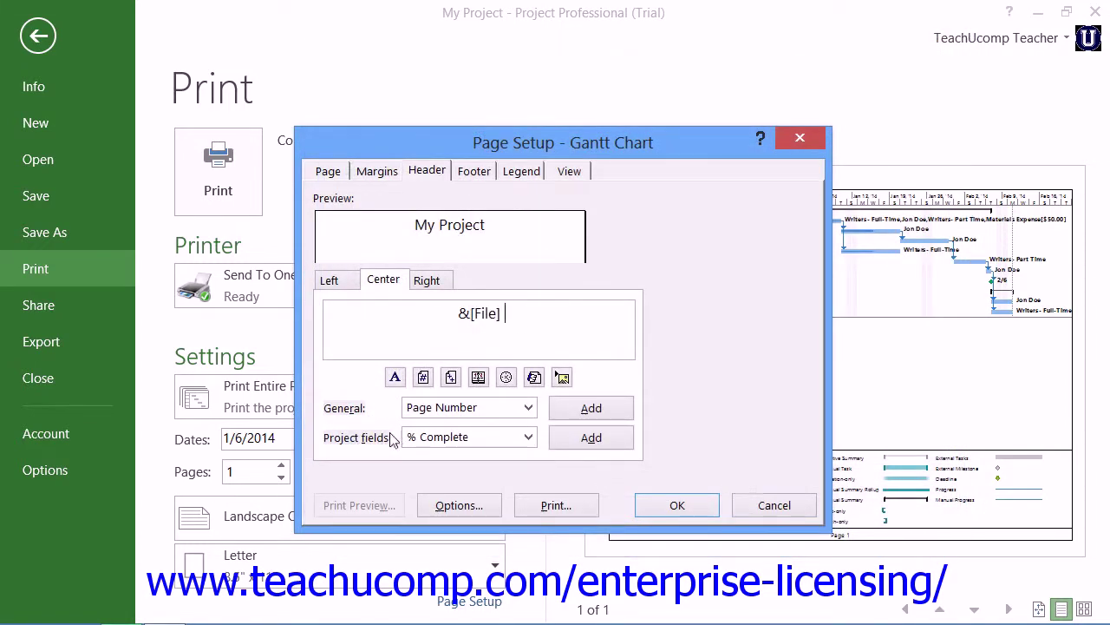
click(360, 412)
click(638, 439)
click(479, 174)
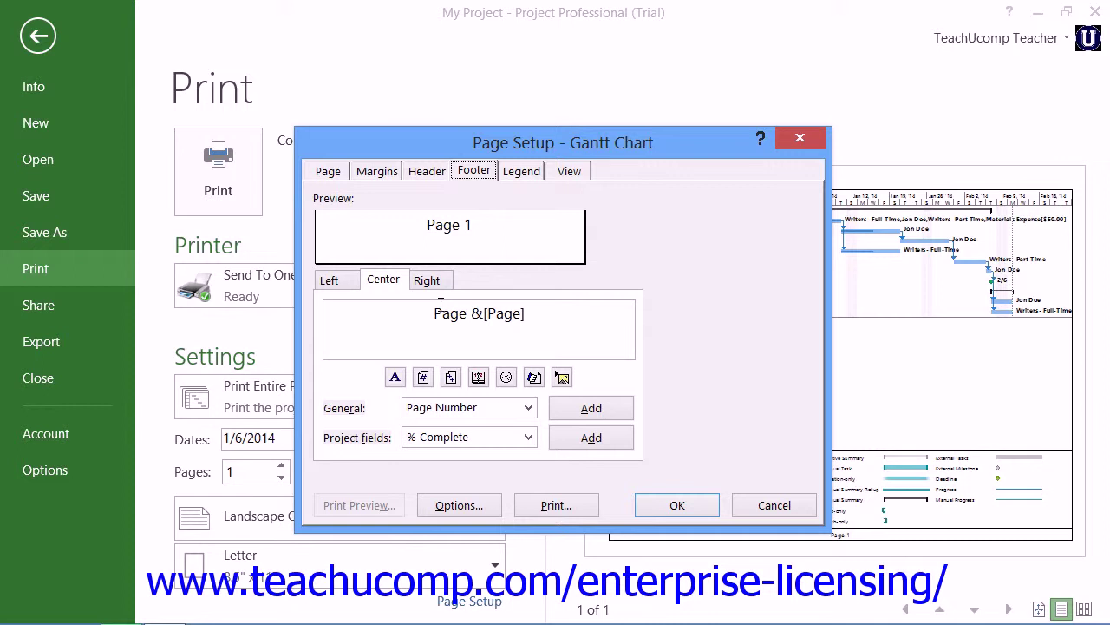
Step: Print the legend on every page at 2 in. wide, with Segoe UI Regular 8 label font
click(523, 172)
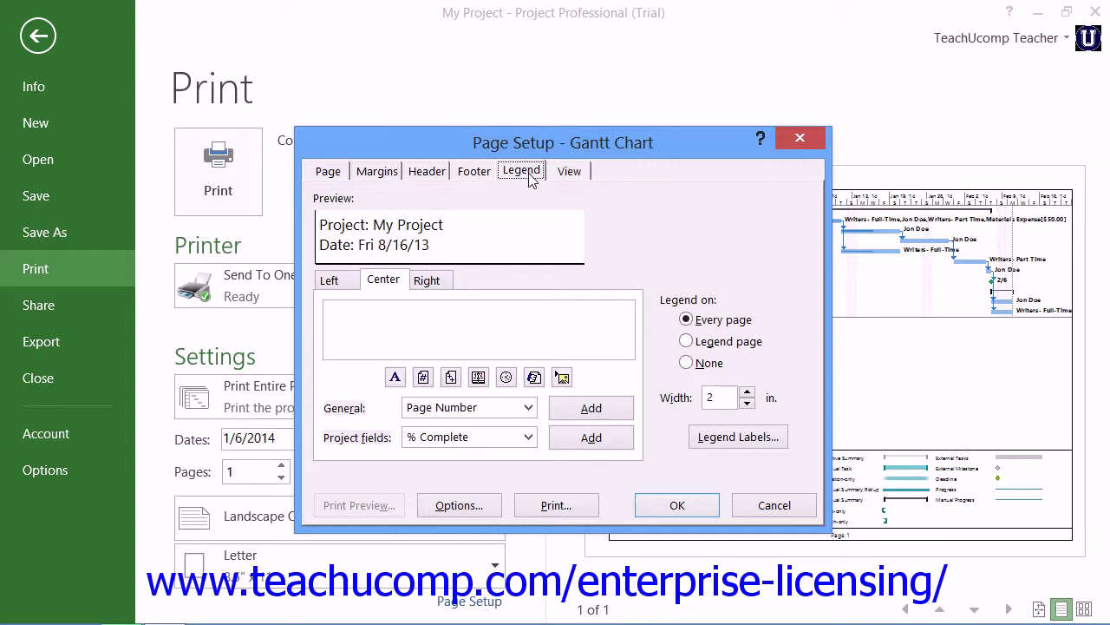
click(710, 302)
click(692, 319)
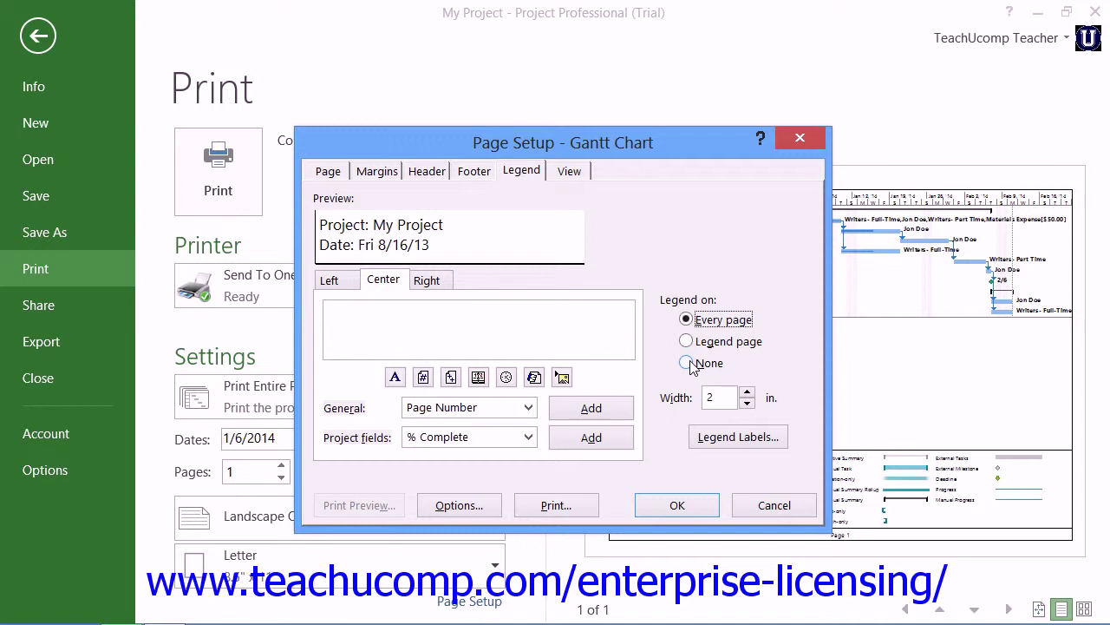
click(713, 395)
click(727, 436)
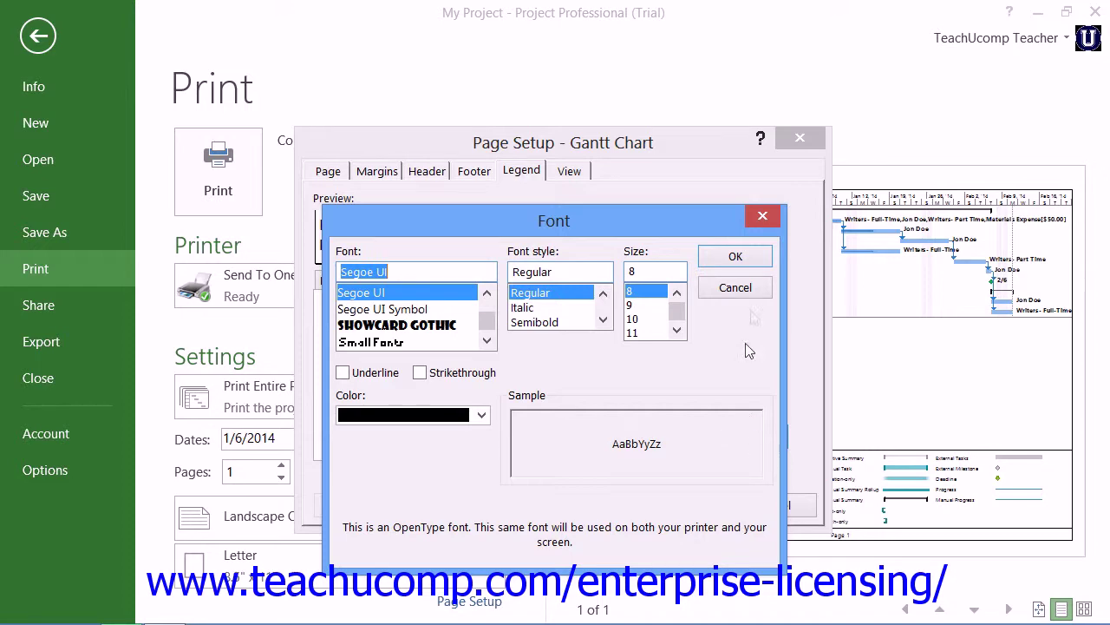
click(737, 289)
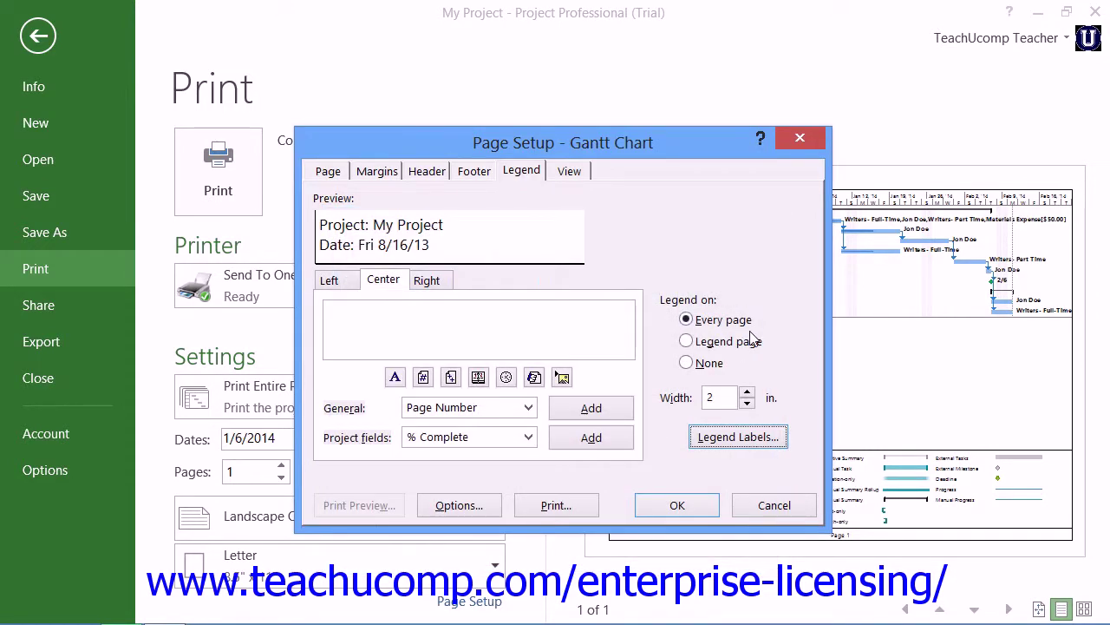
Step: Show the View options in Page Setup: print blank pages and fit timescale to page end
click(572, 174)
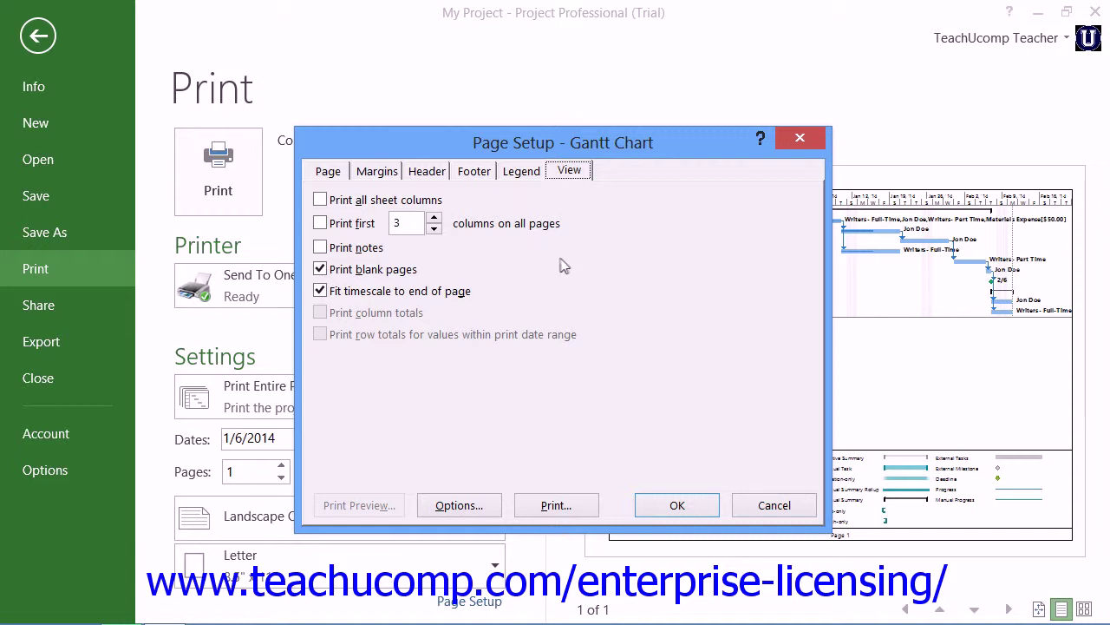
Step: Apply the page setup so the preview shows the My Project header, then select the Copies value
click(657, 510)
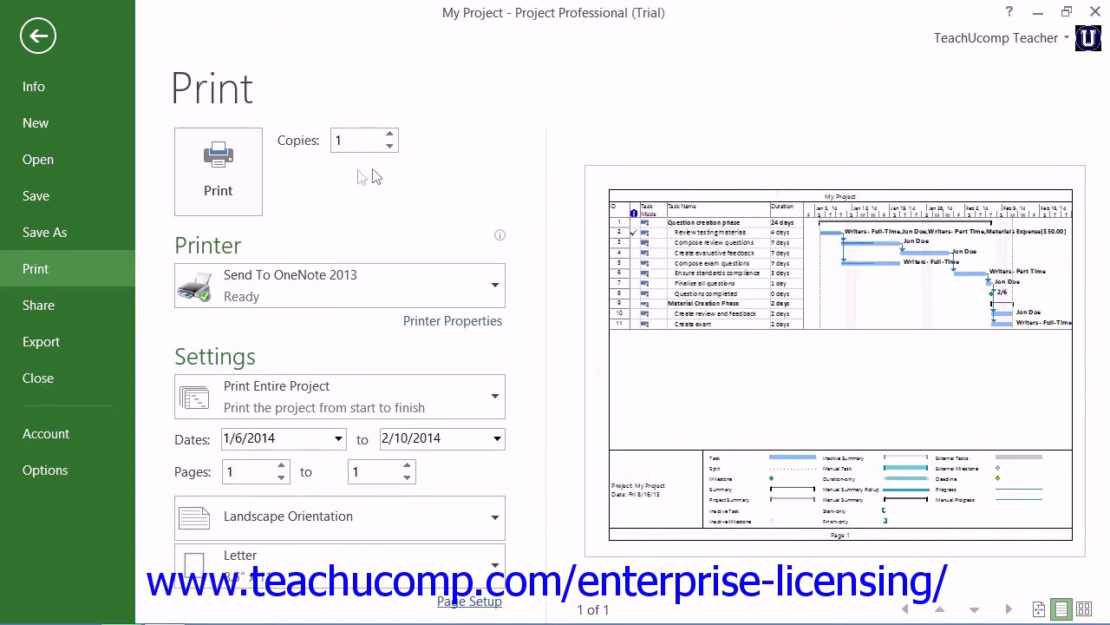
double_click(351, 140)
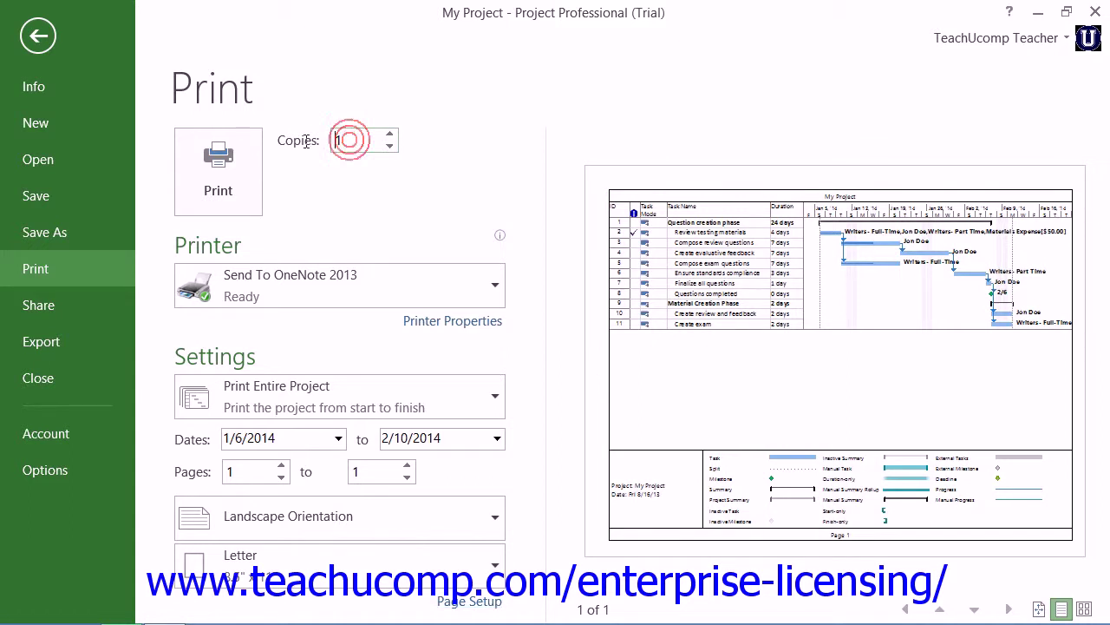